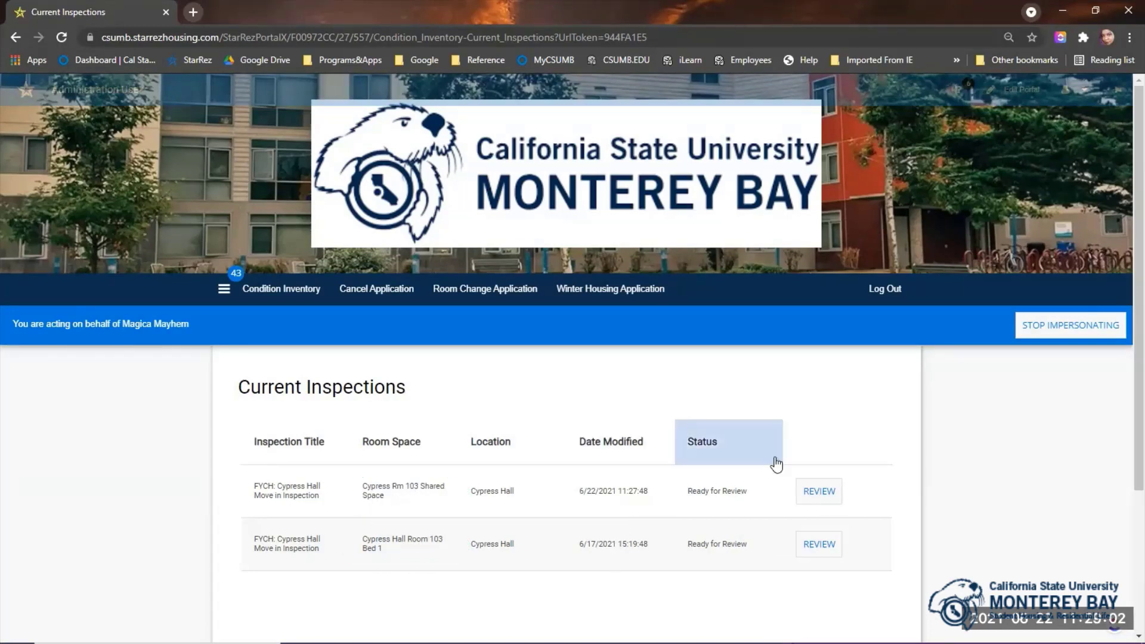
# Open the Cypress Rm 103 Shared Space inspection and browse its item cards, such as Blinds
pyautogui.click(826, 493)
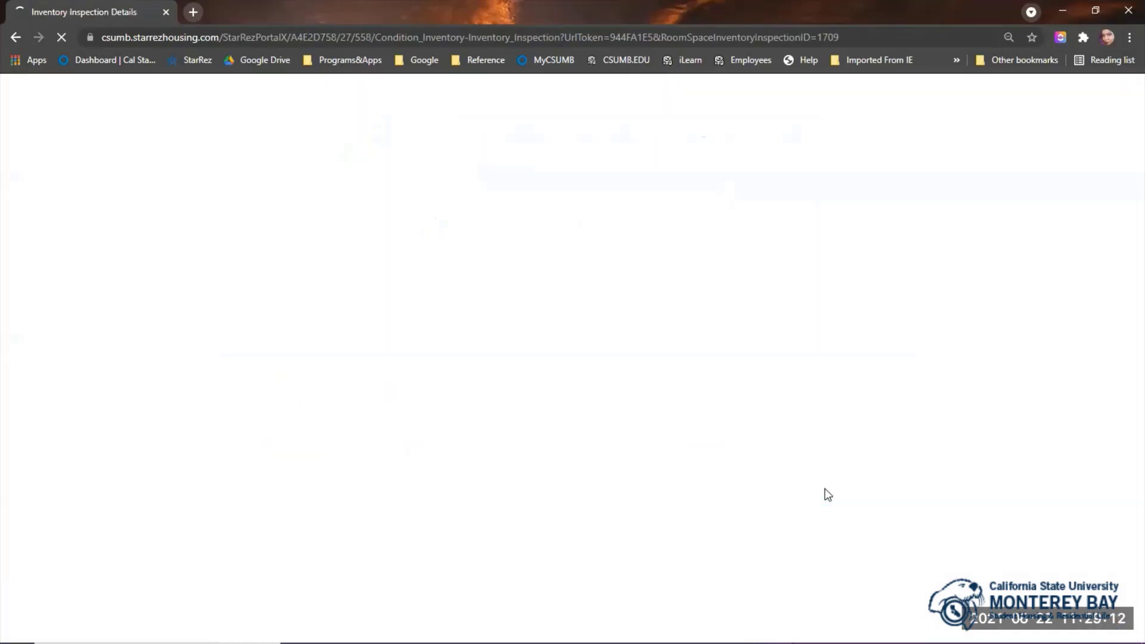
pyautogui.scroll(-2, 453, 563)
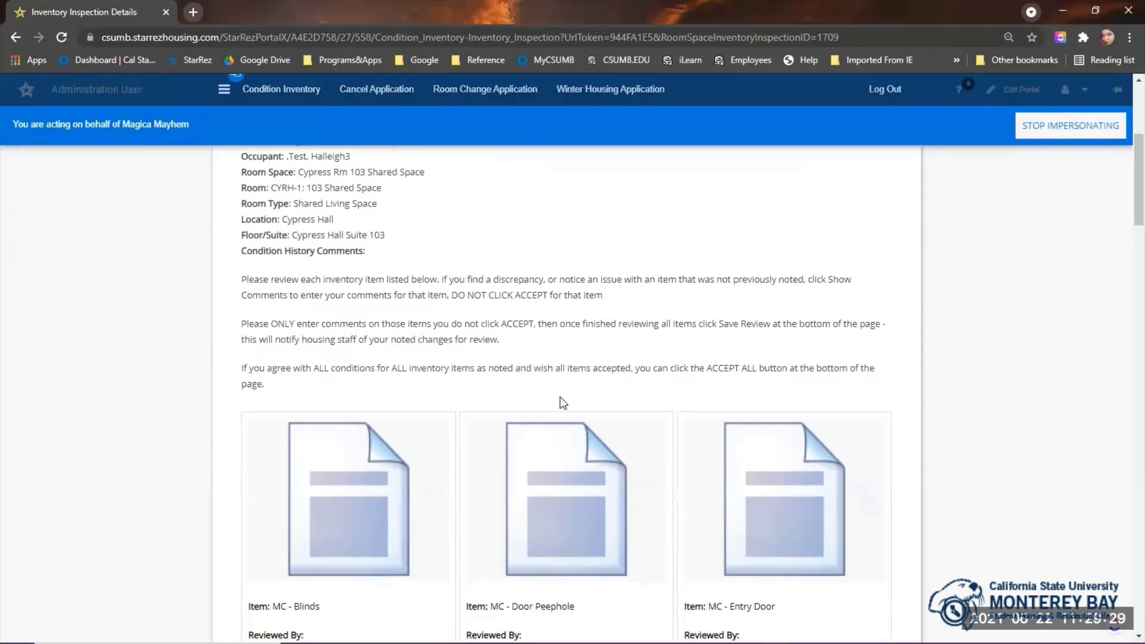
pyautogui.scroll(-1, 560, 397)
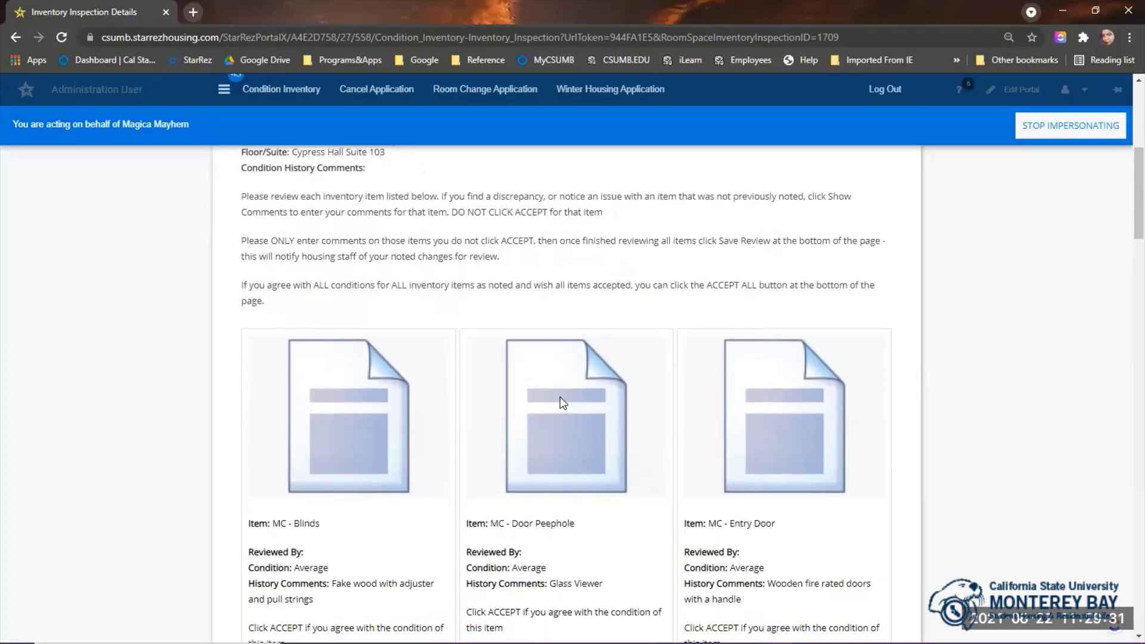
pyautogui.scroll(-3, 559, 402)
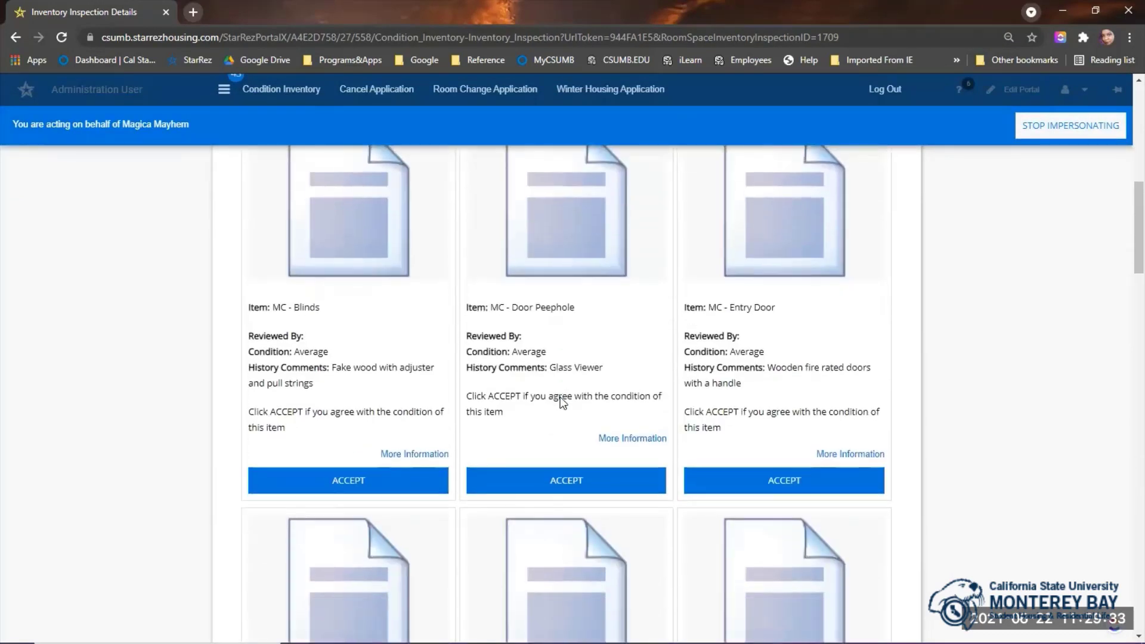
pyautogui.scroll(-10, 1002, 291)
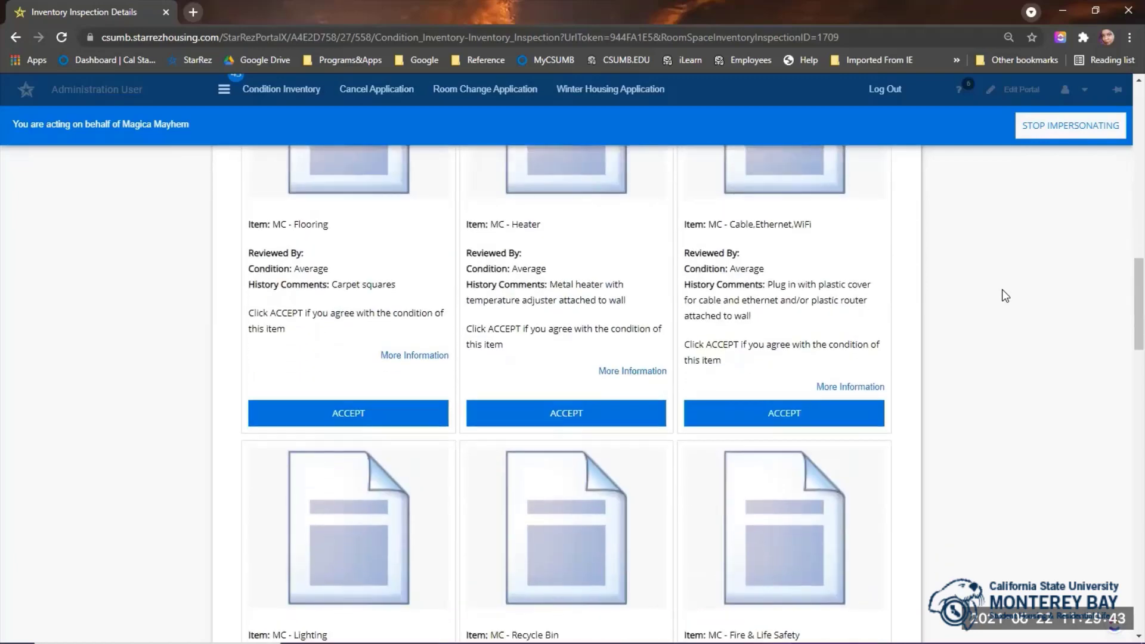
pyautogui.scroll(-15, 1001, 288)
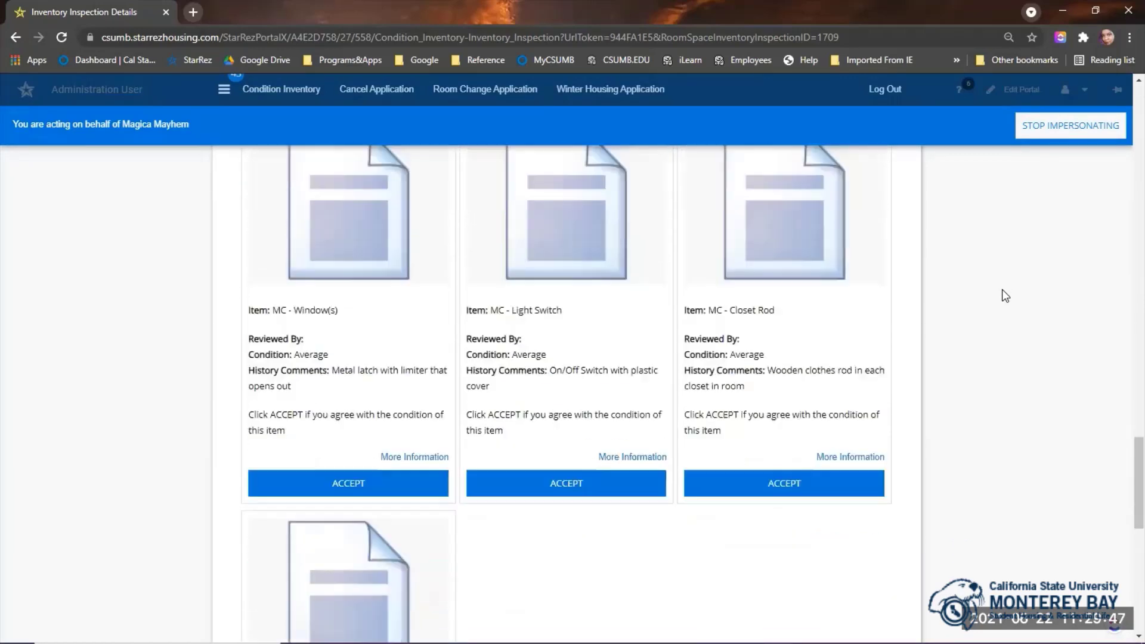
pyautogui.scroll(-5, 1001, 288)
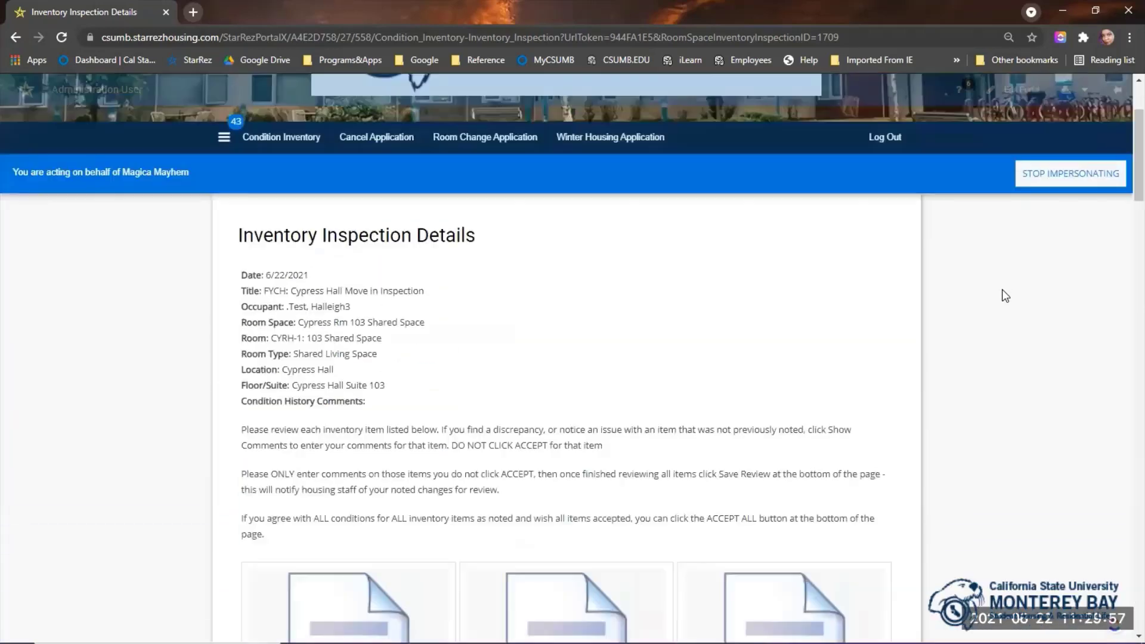
pyautogui.scroll(2, 1002, 289)
pyautogui.scroll(-6, 1001, 292)
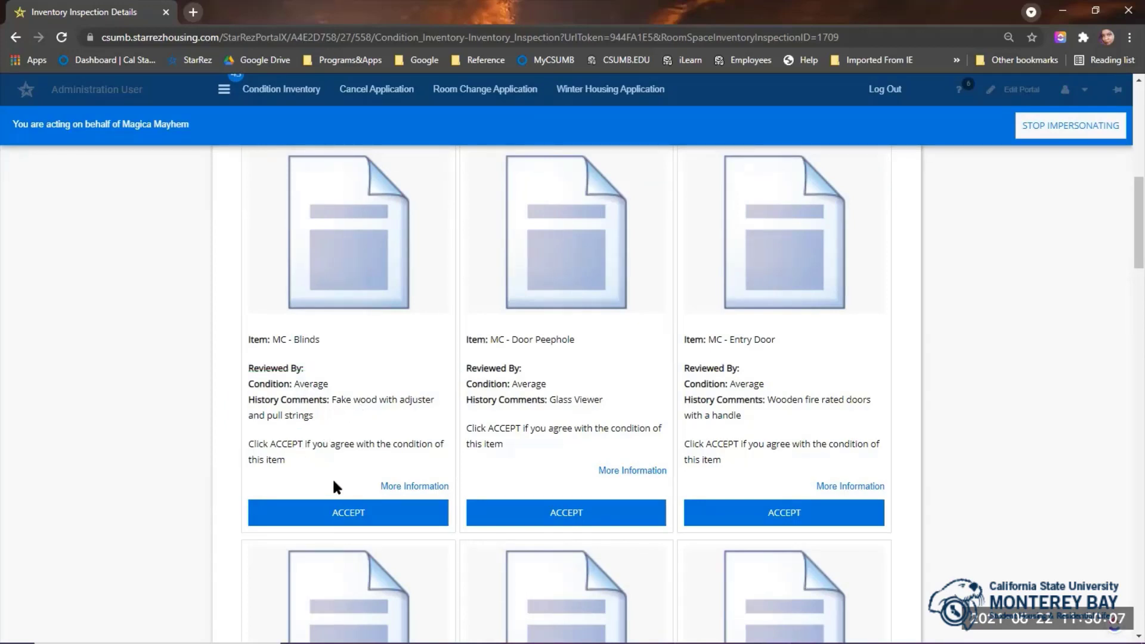
# Accept Blinds and Door Peephole; comment on Entry Door: 'Broken, door handle sticks when door closed'
pyautogui.click(333, 512)
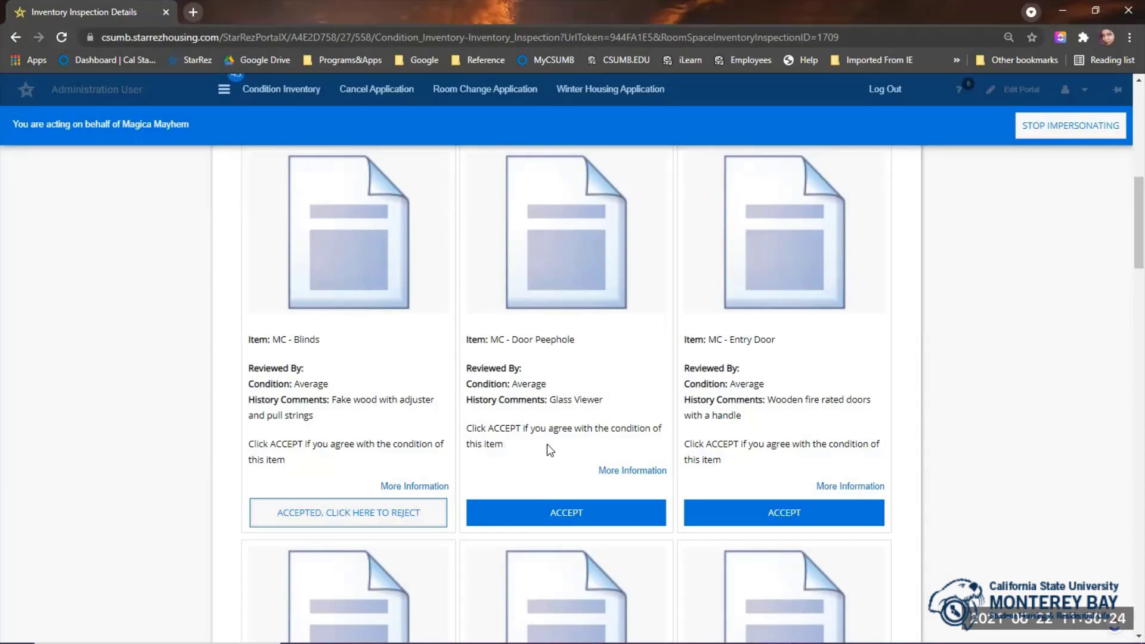
pyautogui.click(568, 513)
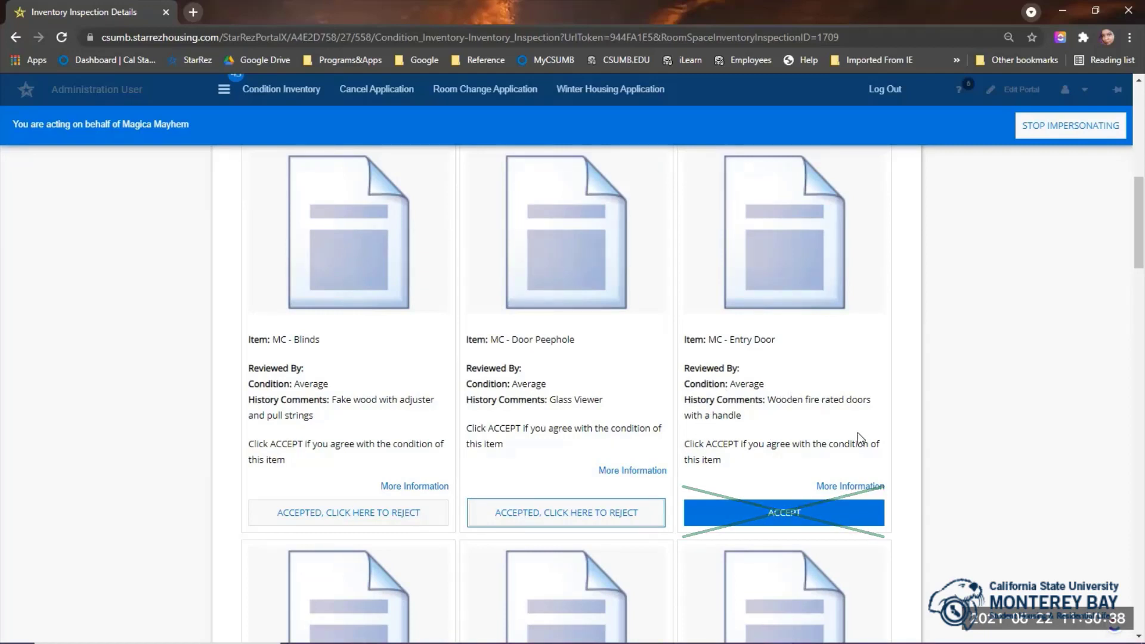
pyautogui.click(849, 487)
pyautogui.scroll(-2, 846, 486)
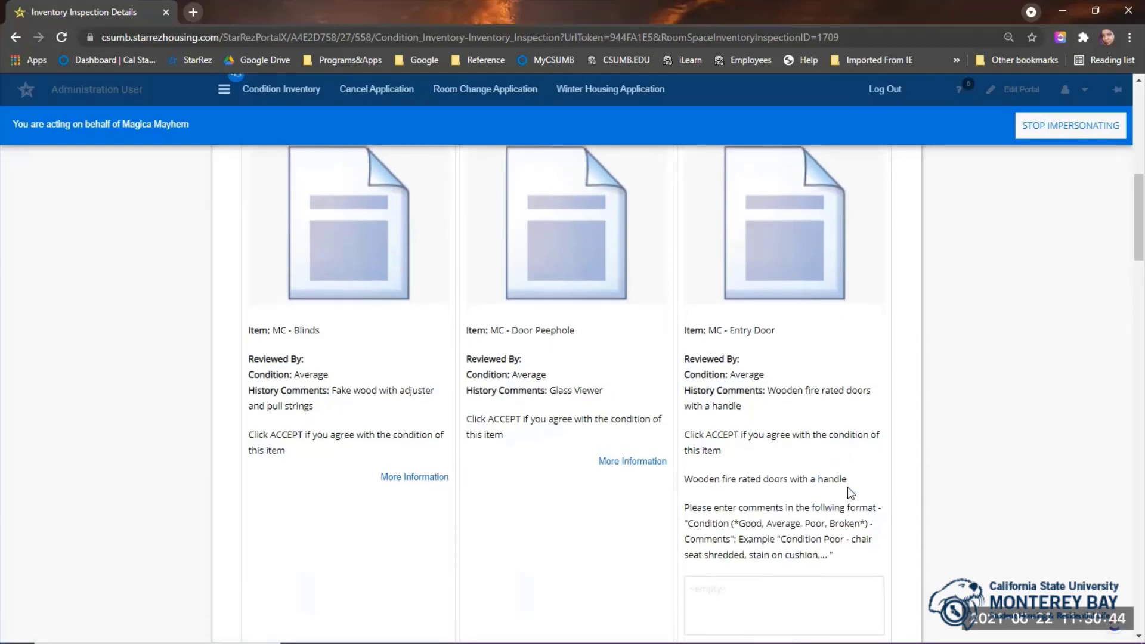
pyautogui.click(775, 440)
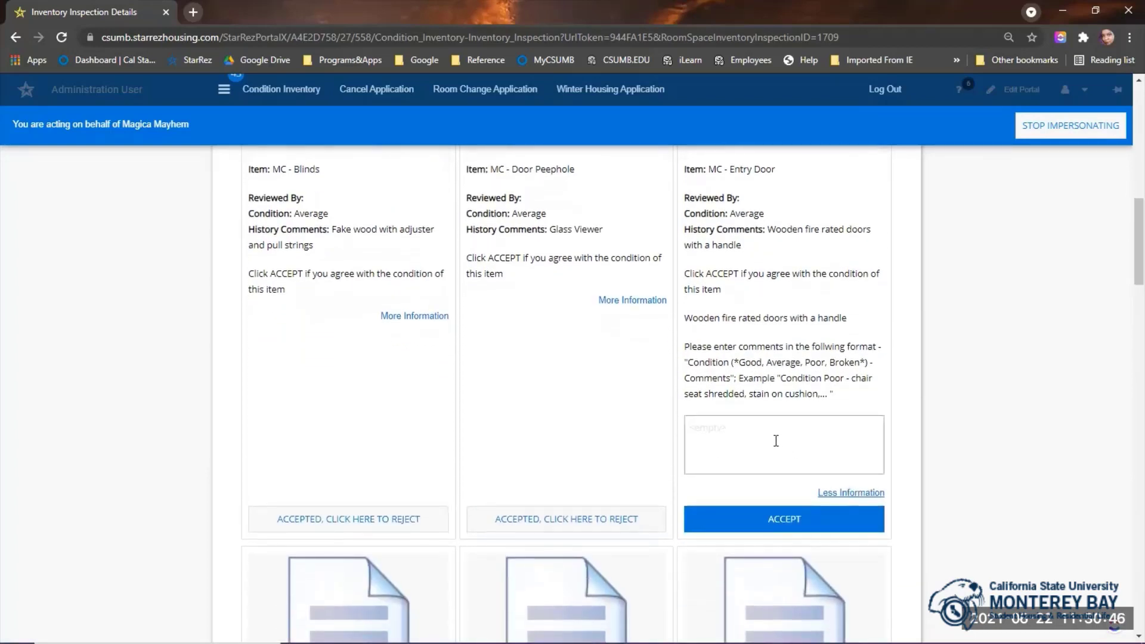
pyautogui.click(737, 427)
pyautogui.write('B')
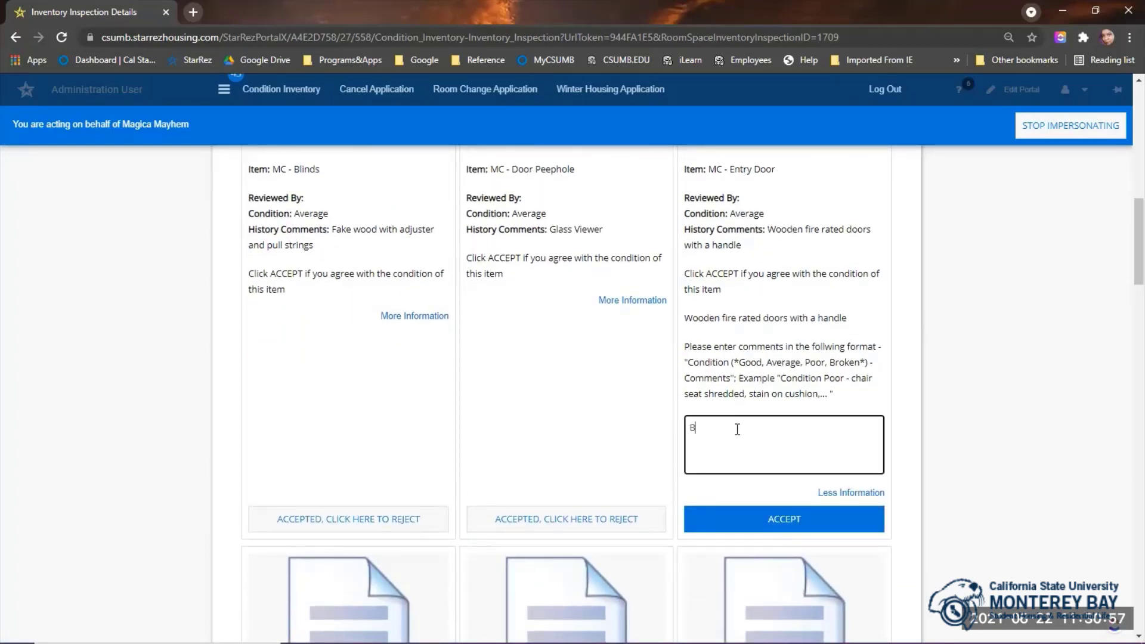
pyautogui.write('roken, door handle sticks when door closed')
pyautogui.scroll(-1, 781, 479)
pyautogui.scroll(-7, 782, 478)
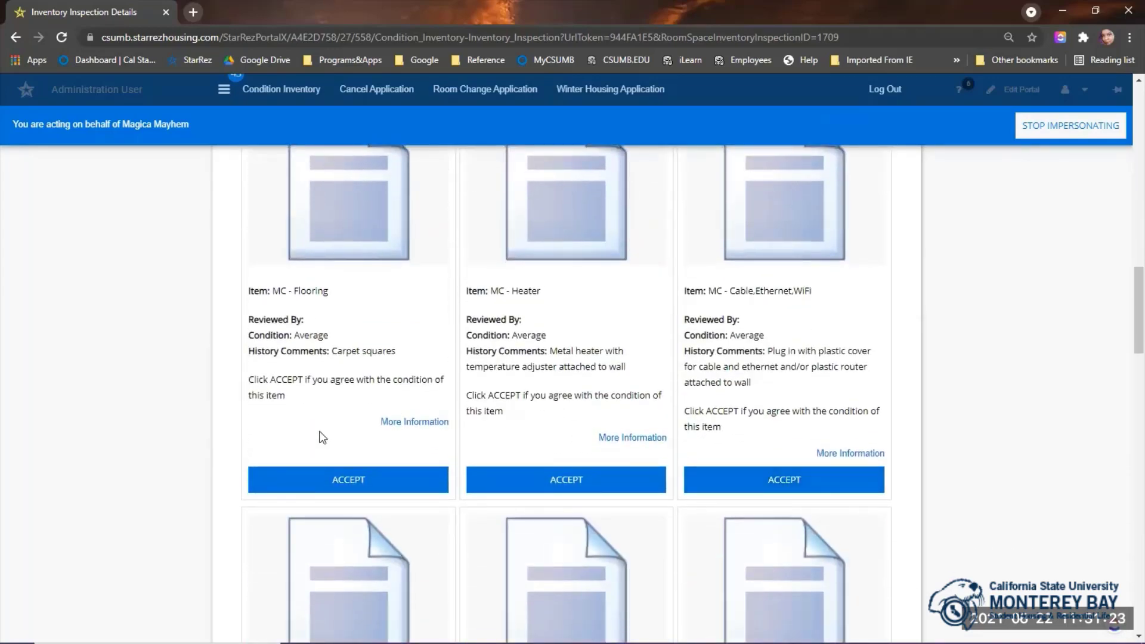
# Accept the Flooring, Heater and Cable, Ethernet, WiFi items
pyautogui.click(307, 487)
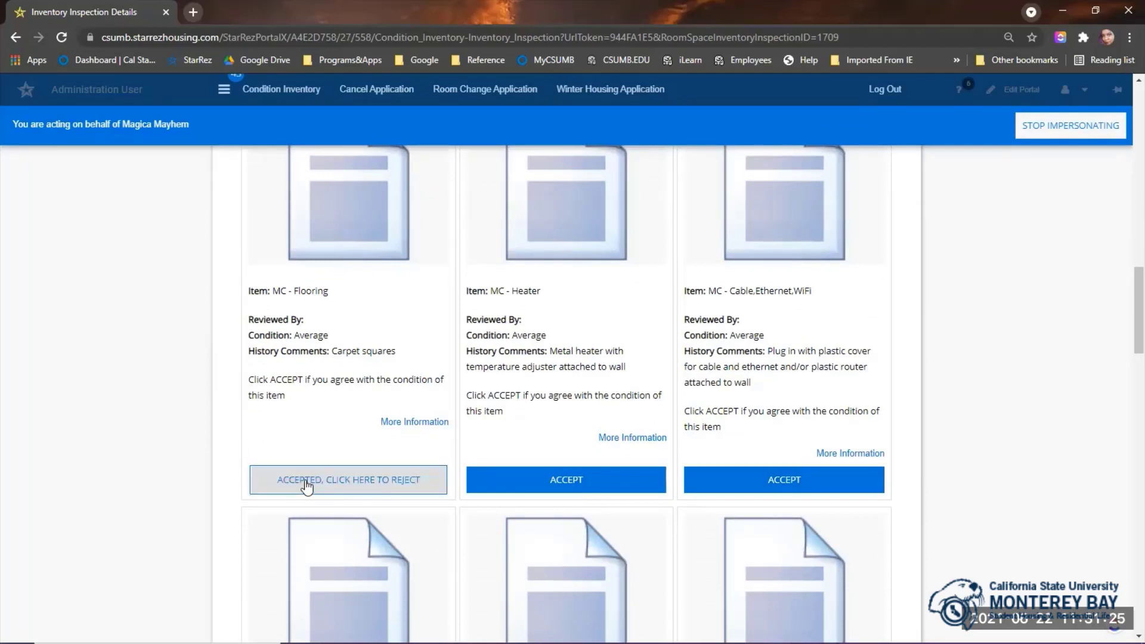
pyautogui.click(551, 484)
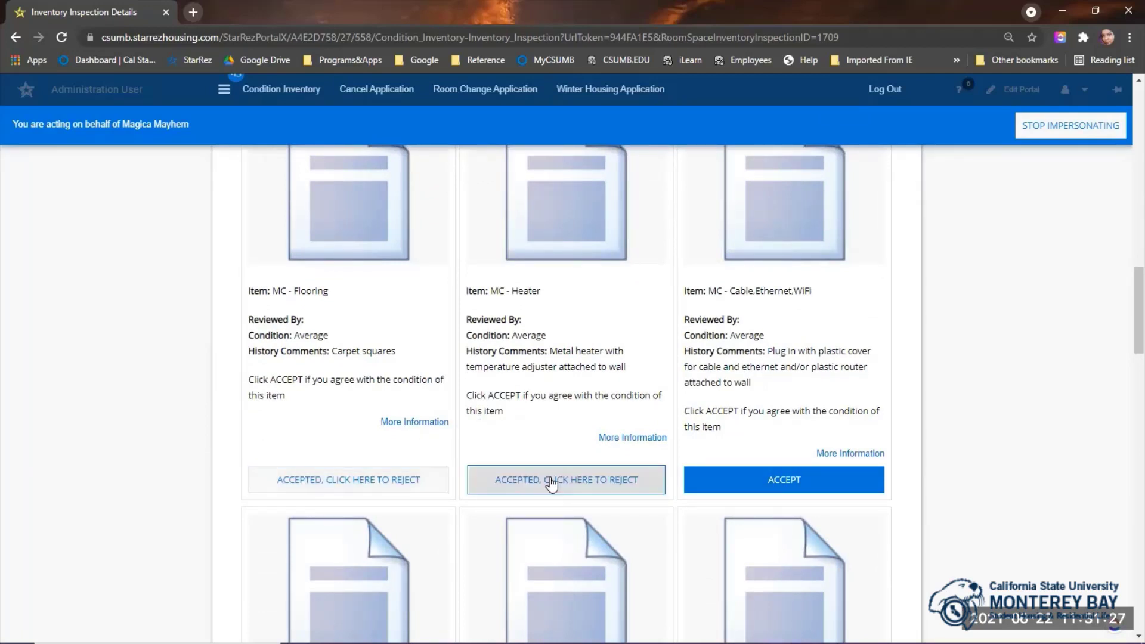
pyautogui.click(758, 489)
pyautogui.scroll(-15, 906, 442)
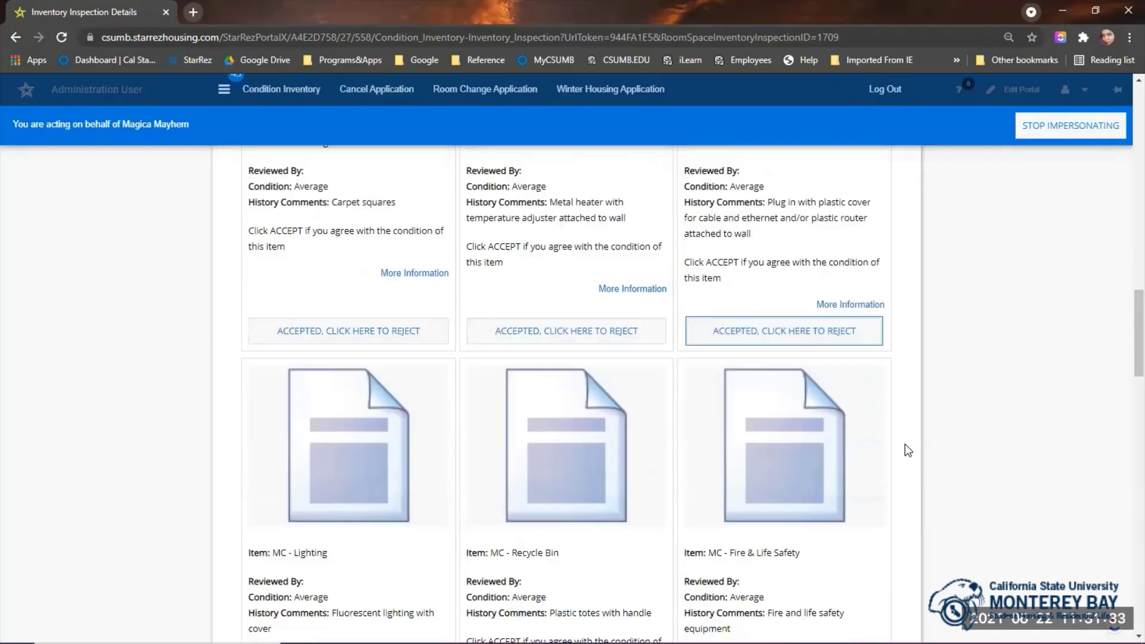
pyautogui.scroll(-4, 904, 443)
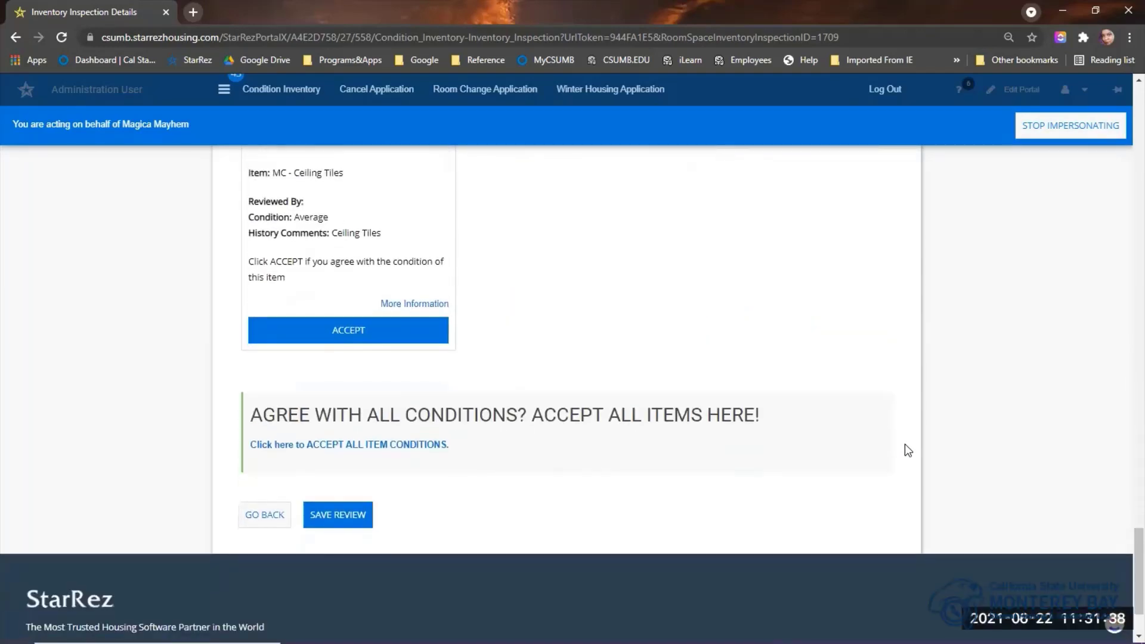
pyautogui.click(335, 440)
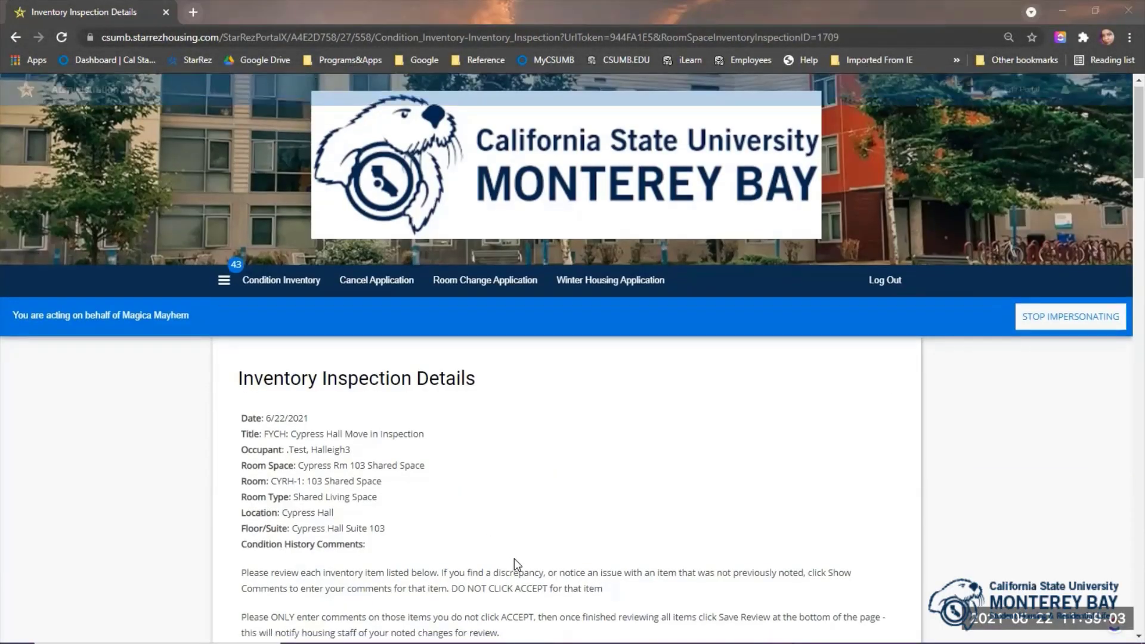
pyautogui.scroll(-10, 514, 558)
pyautogui.scroll(-1, 513, 558)
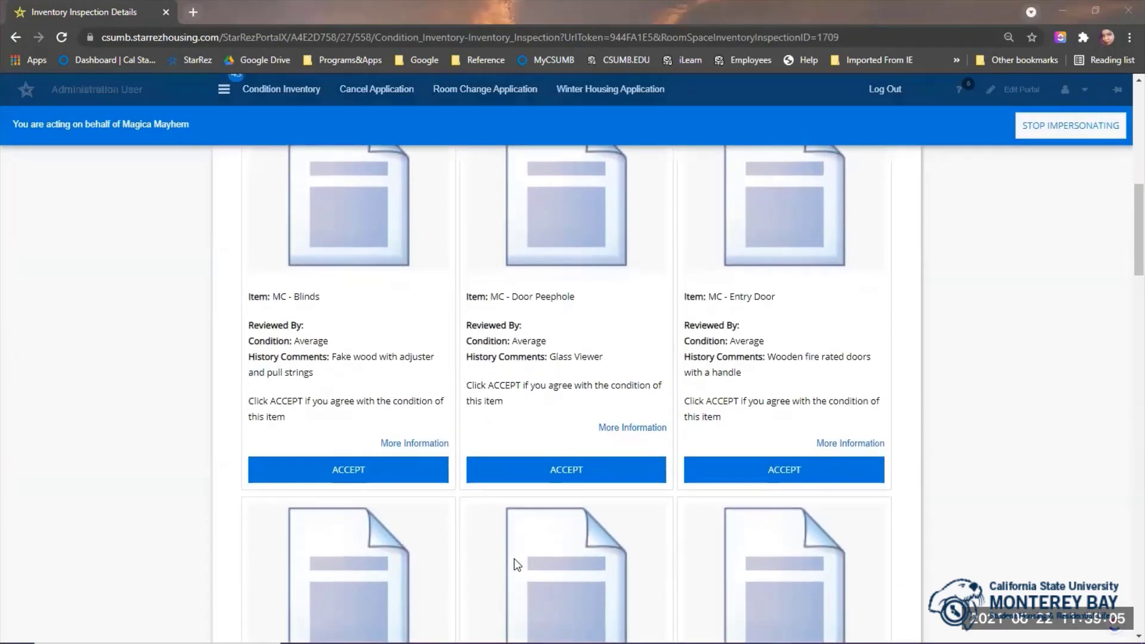
pyautogui.scroll(-11, 904, 345)
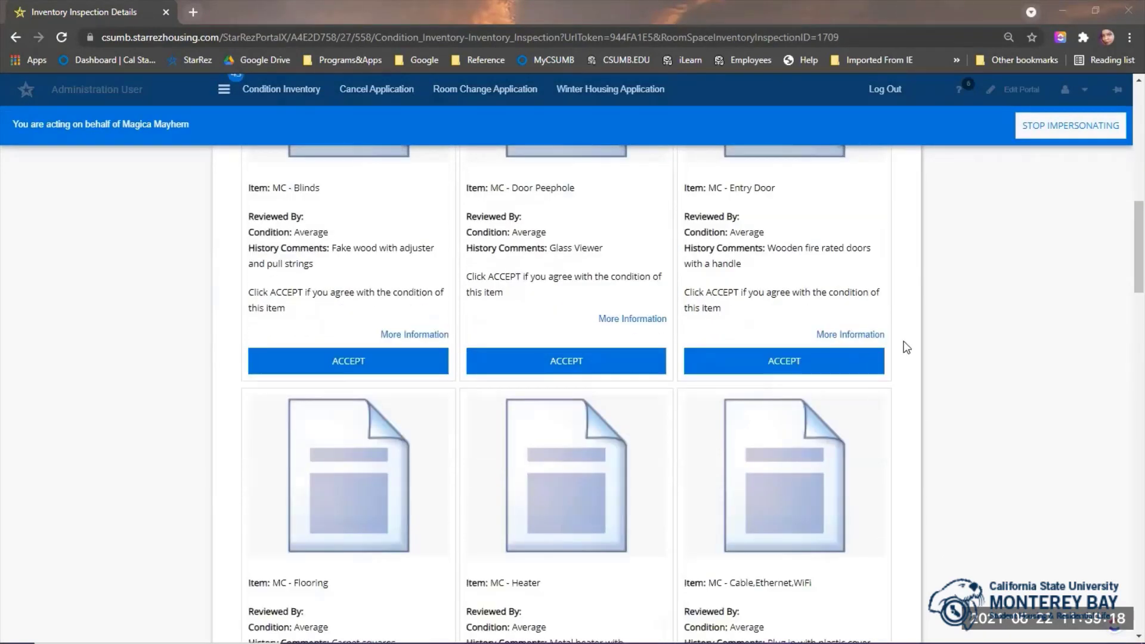
pyautogui.scroll(1, 904, 346)
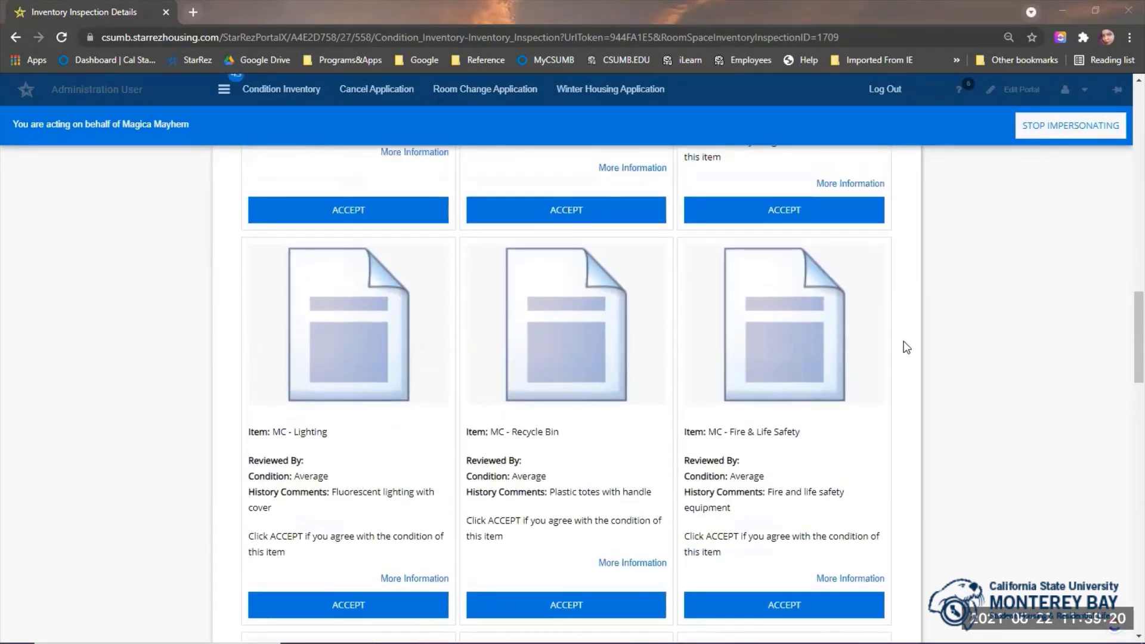
pyautogui.scroll(-5, 904, 346)
pyautogui.scroll(-5, 907, 348)
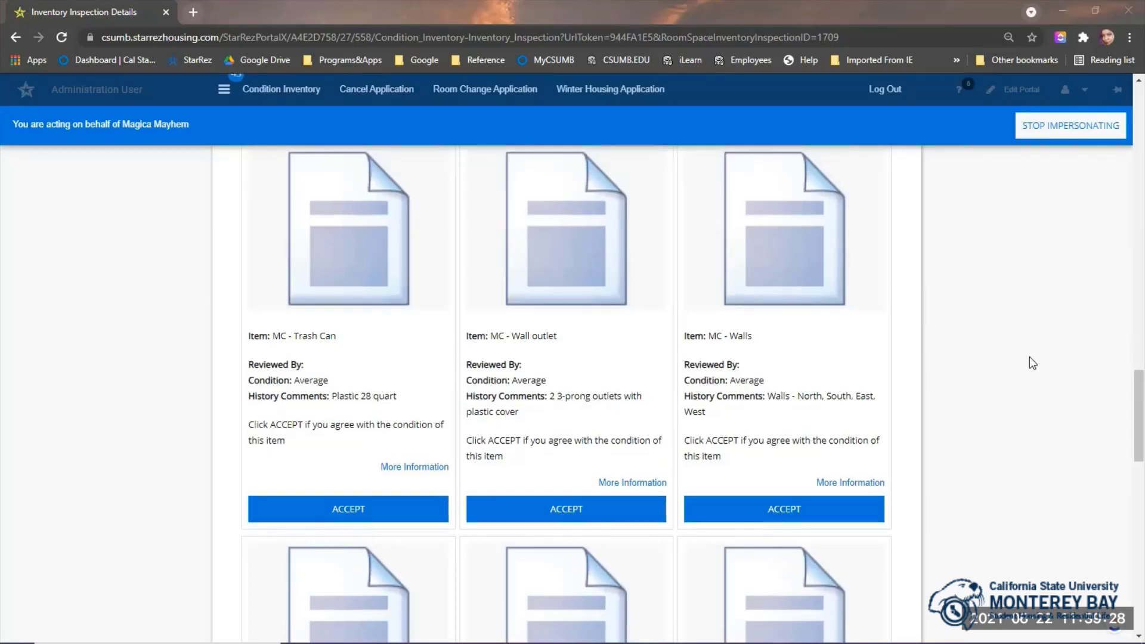
pyautogui.scroll(-6, 1029, 356)
pyautogui.scroll(-5, 1029, 356)
pyautogui.scroll(-3, 1029, 356)
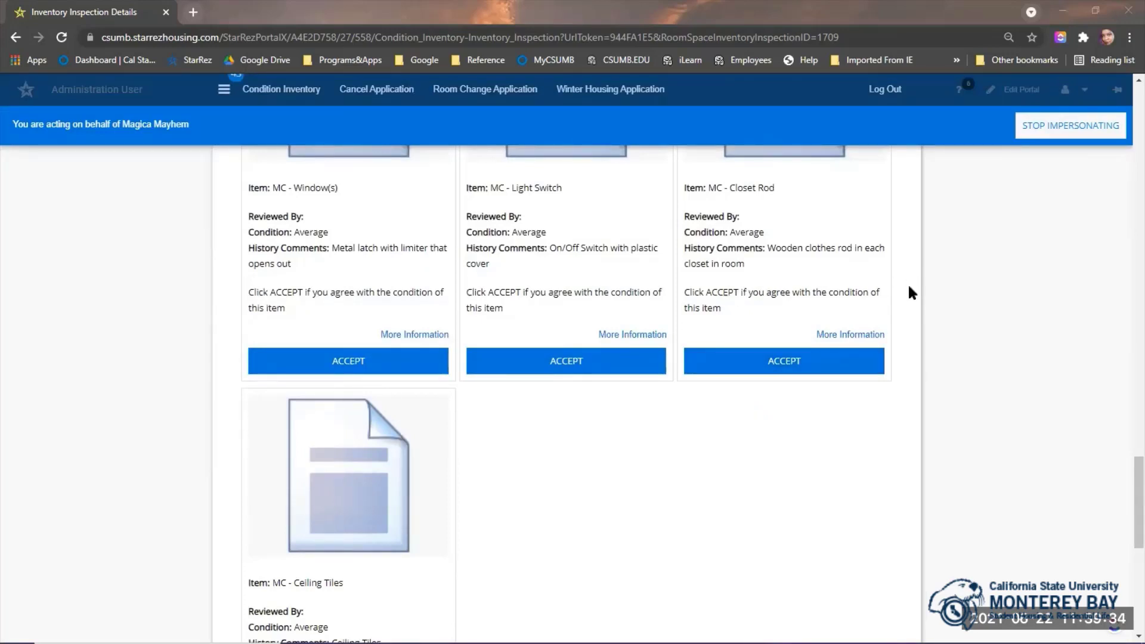
pyautogui.scroll(-6, 908, 286)
pyautogui.scroll(-2, 907, 282)
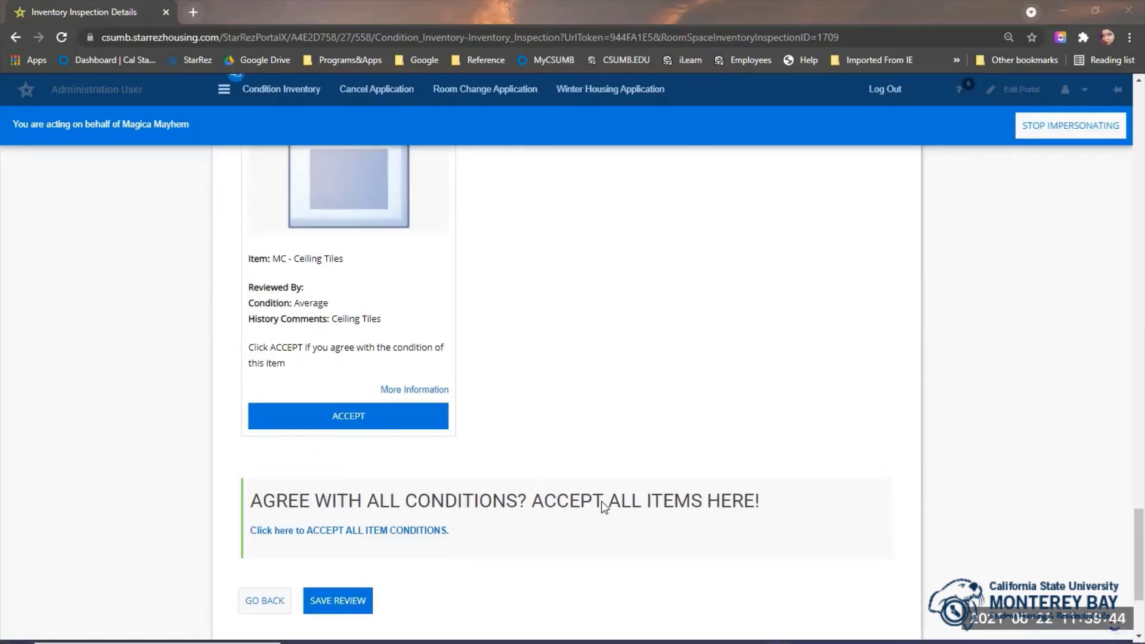
# Accept all item conditions for the Cypress Rm 103 Shared Space inspection via Accept All
pyautogui.click(356, 531)
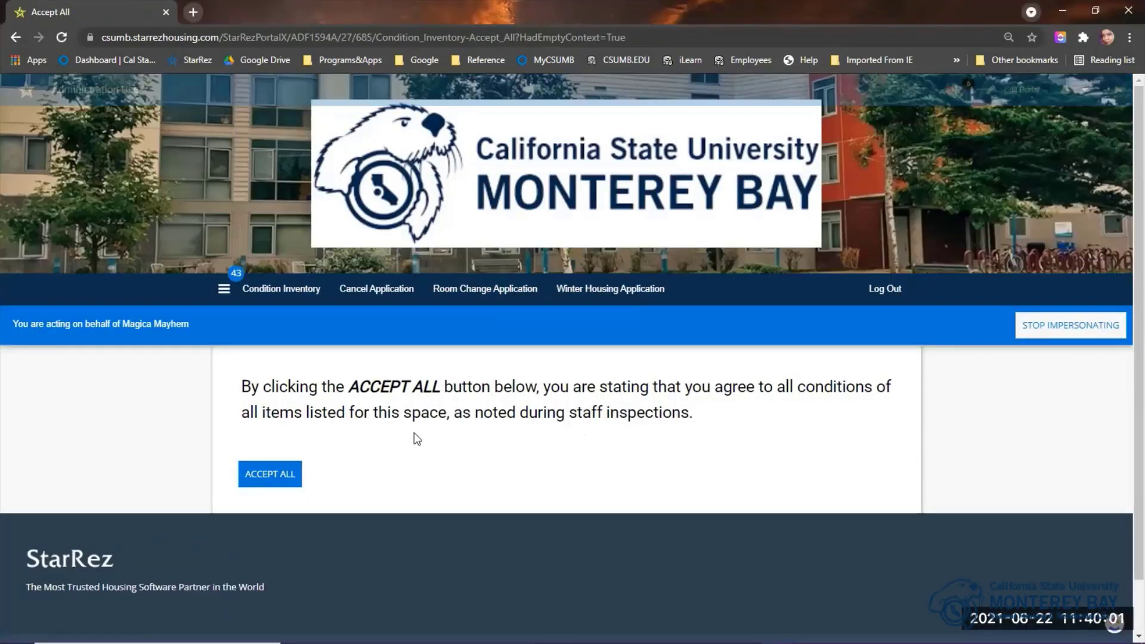
pyautogui.click(271, 474)
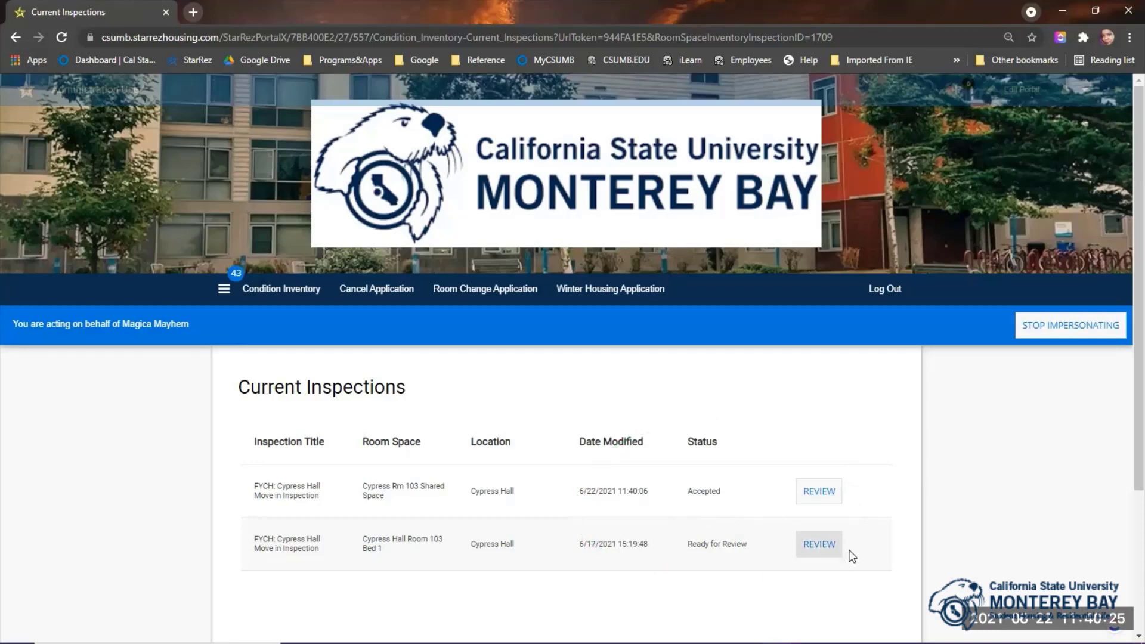
# Open the Bed 1 inspection and accept Bed Ends, Bed Spring/Deck and Bed Mattress
pyautogui.click(829, 551)
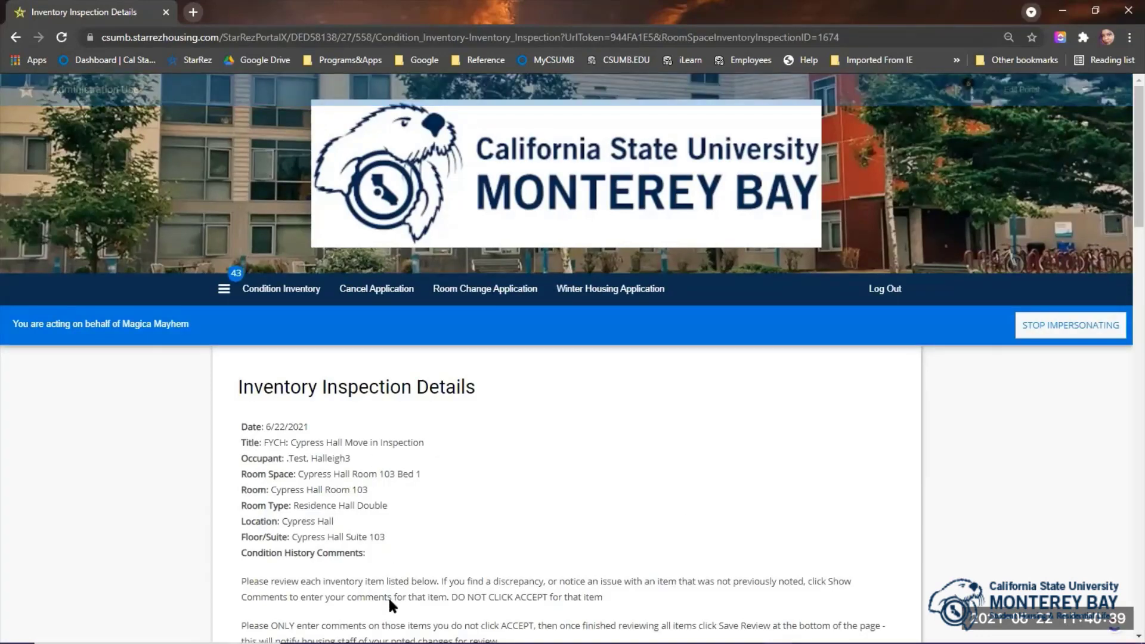
pyautogui.scroll(-6, 388, 596)
pyautogui.click(369, 459)
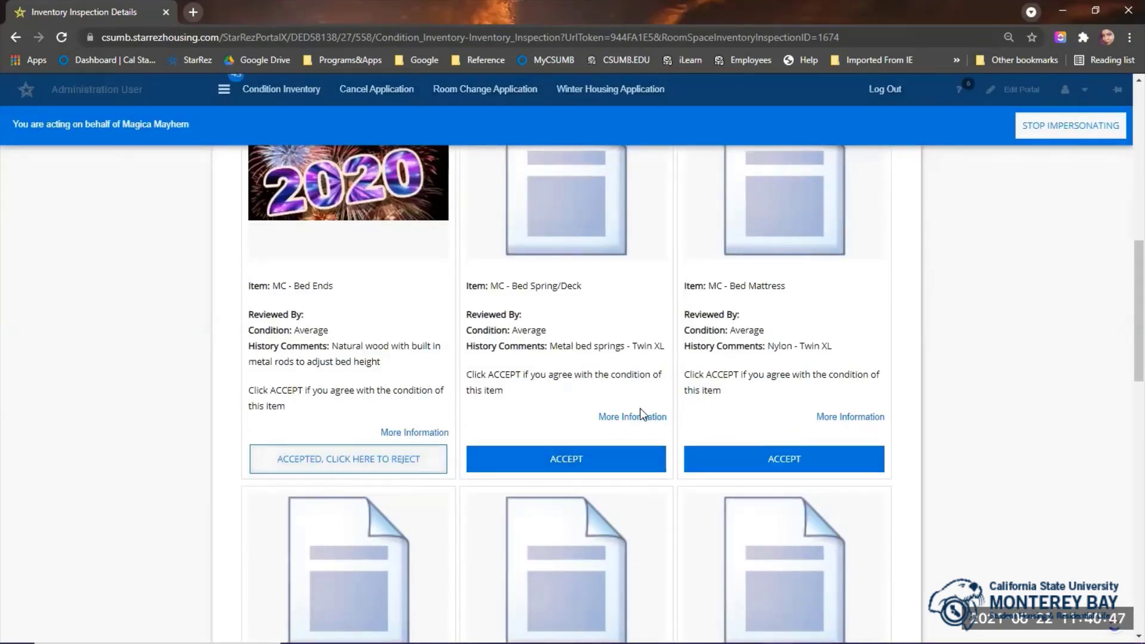
pyautogui.click(631, 459)
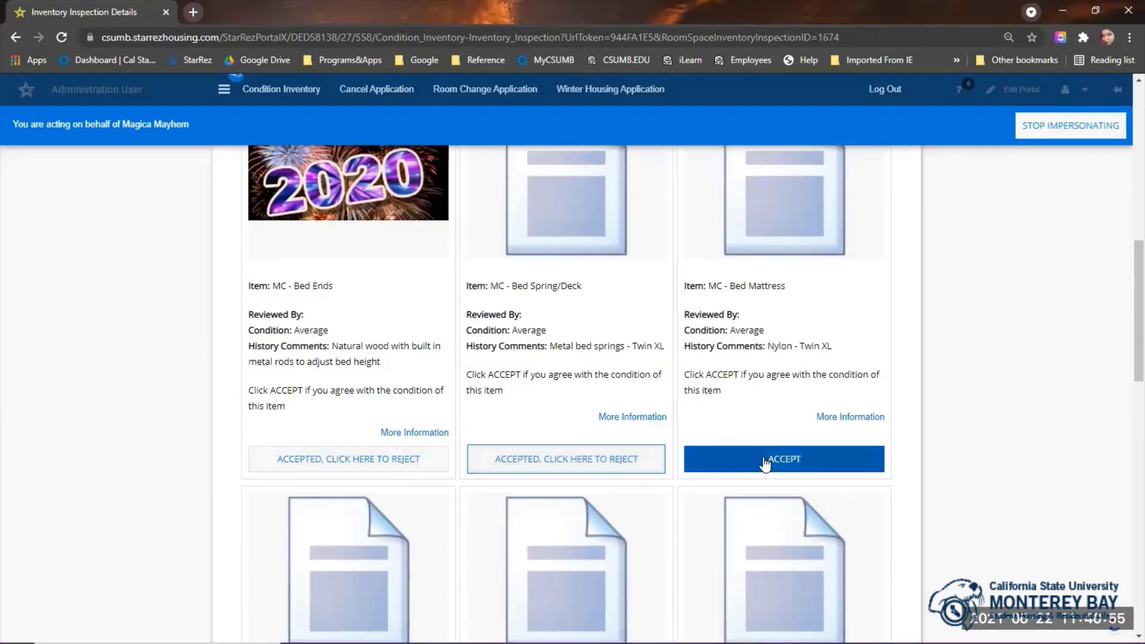
pyautogui.click(784, 459)
pyautogui.scroll(-5, 266, 474)
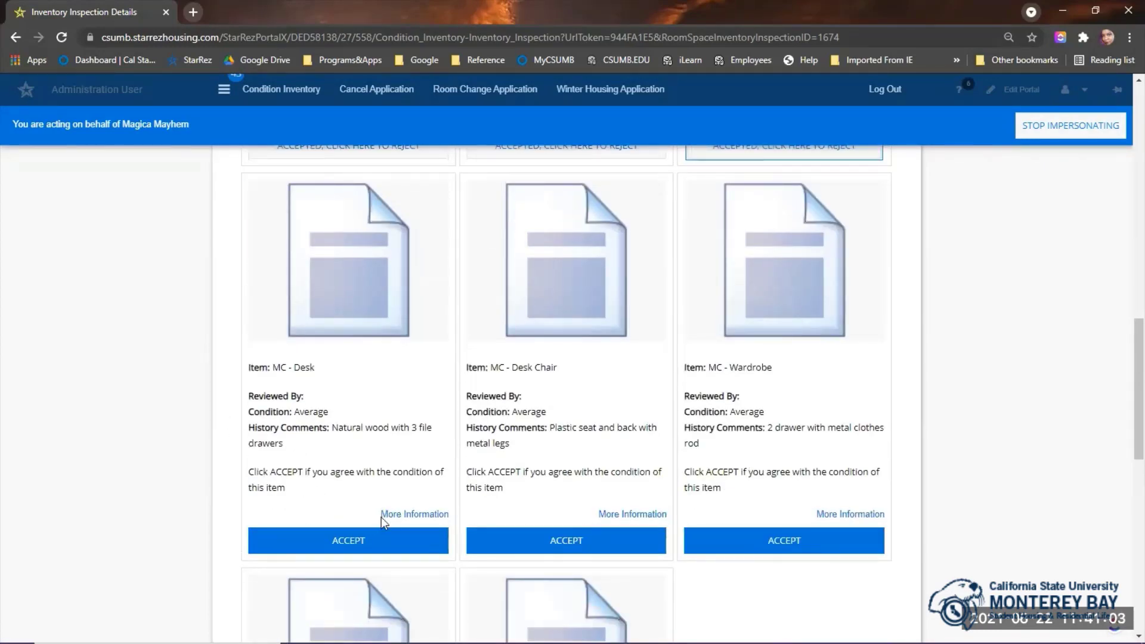
# Comment 'Gouge in the table top' on the Desk, then accept Desk Chair and Wardrobe
pyautogui.click(403, 513)
pyautogui.scroll(-3, 382, 477)
pyautogui.click(329, 397)
pyautogui.write('Gouge in the table top')
pyautogui.click(566, 491)
pyautogui.click(757, 493)
# Comment '1 drawer stu' on the Dresser and accept the Hutch item
pyautogui.scroll(-5, 757, 494)
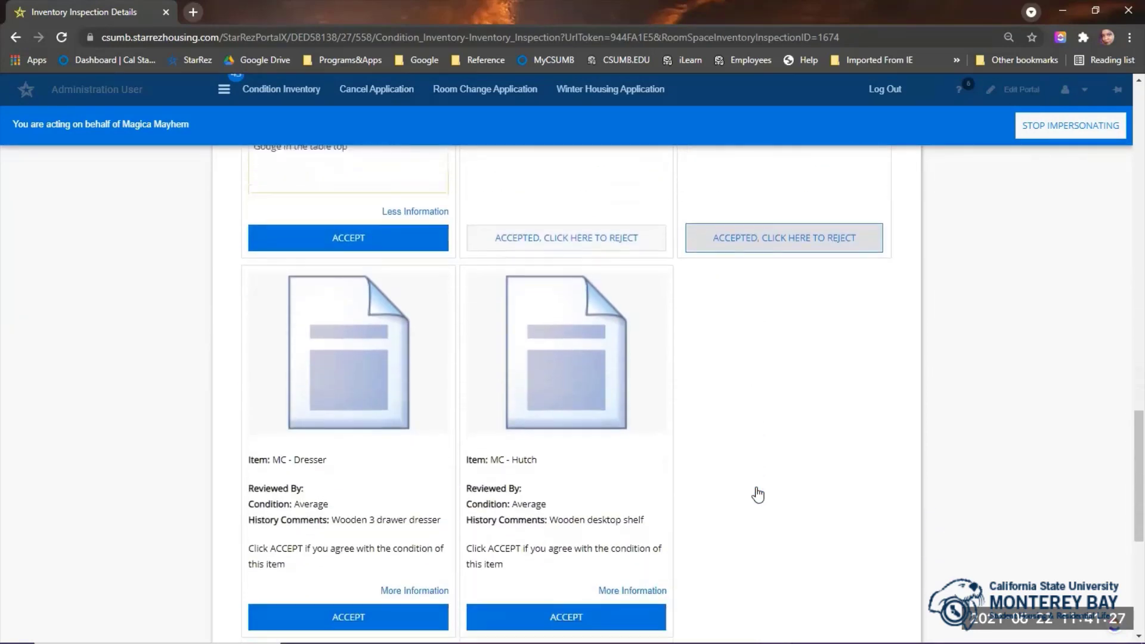
pyautogui.click(410, 521)
pyautogui.scroll(-3, 370, 500)
pyautogui.click(339, 456)
pyautogui.write('1 drawer stuck')
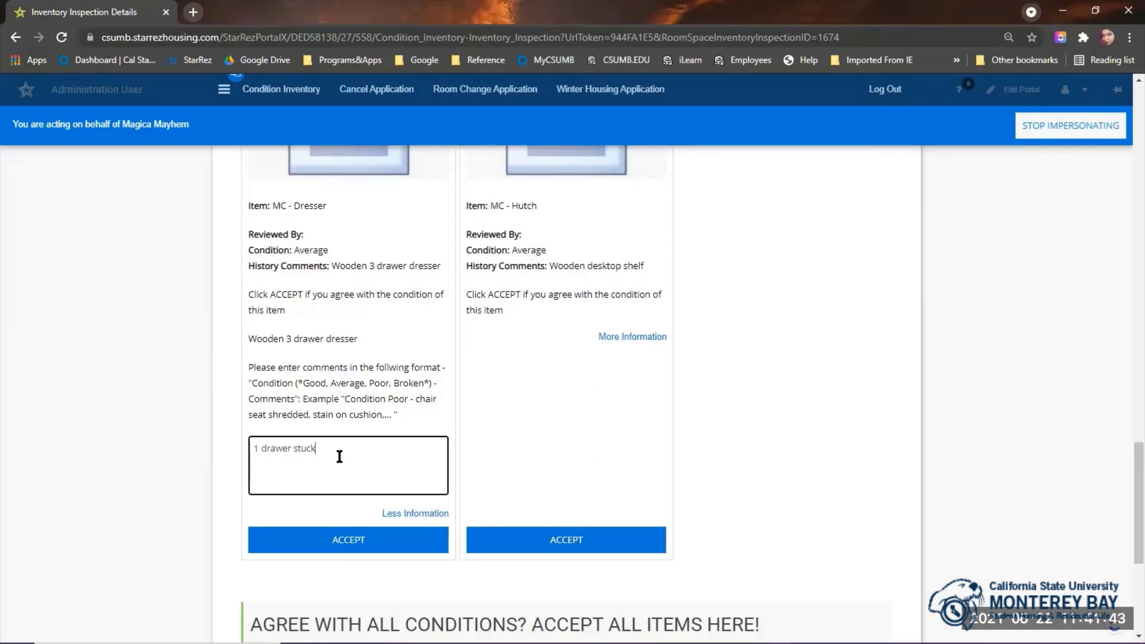
pyautogui.scroll(-1, 600, 504)
pyautogui.click(601, 497)
pyautogui.scroll(-3, 592, 503)
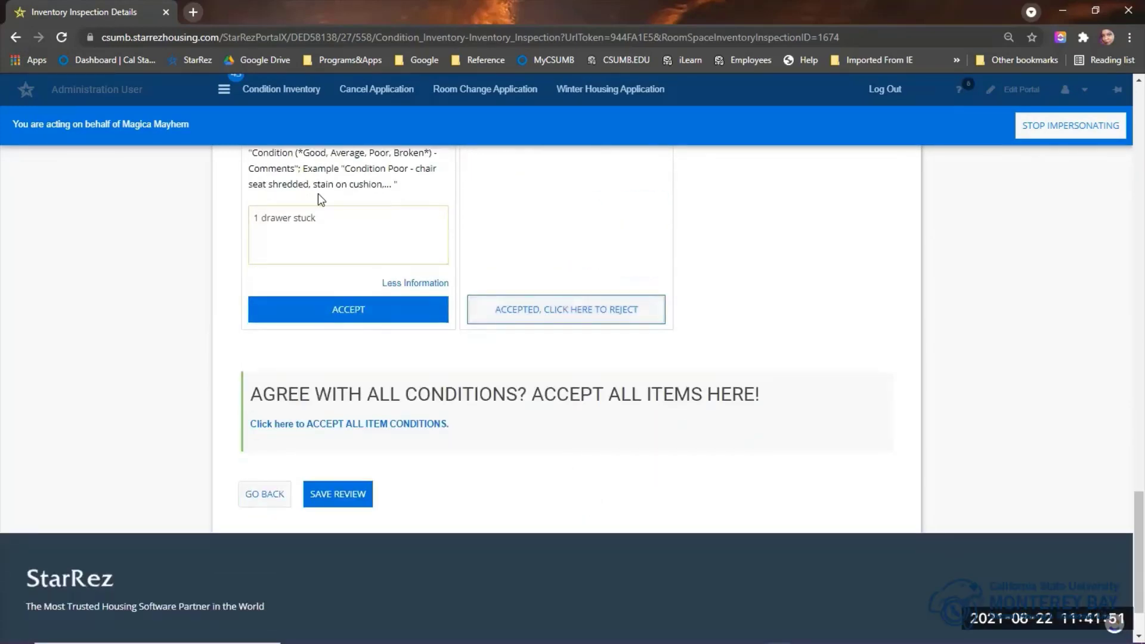
# Save the Bed 1 review, confirming it stays Not Accepted until staff review
pyautogui.click(335, 497)
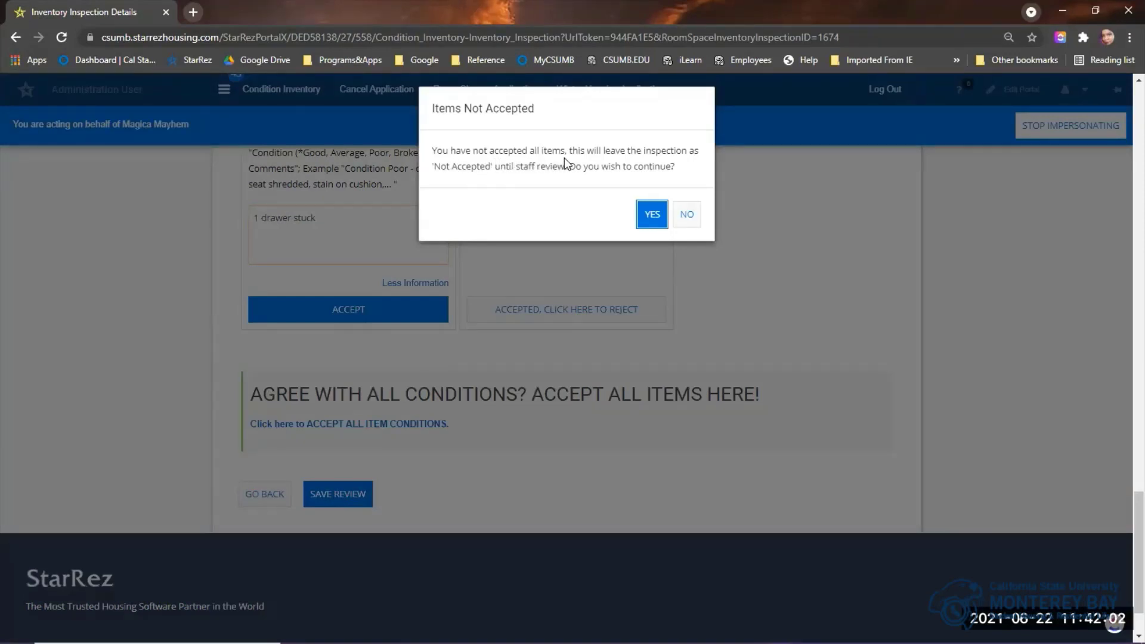
pyautogui.click(651, 216)
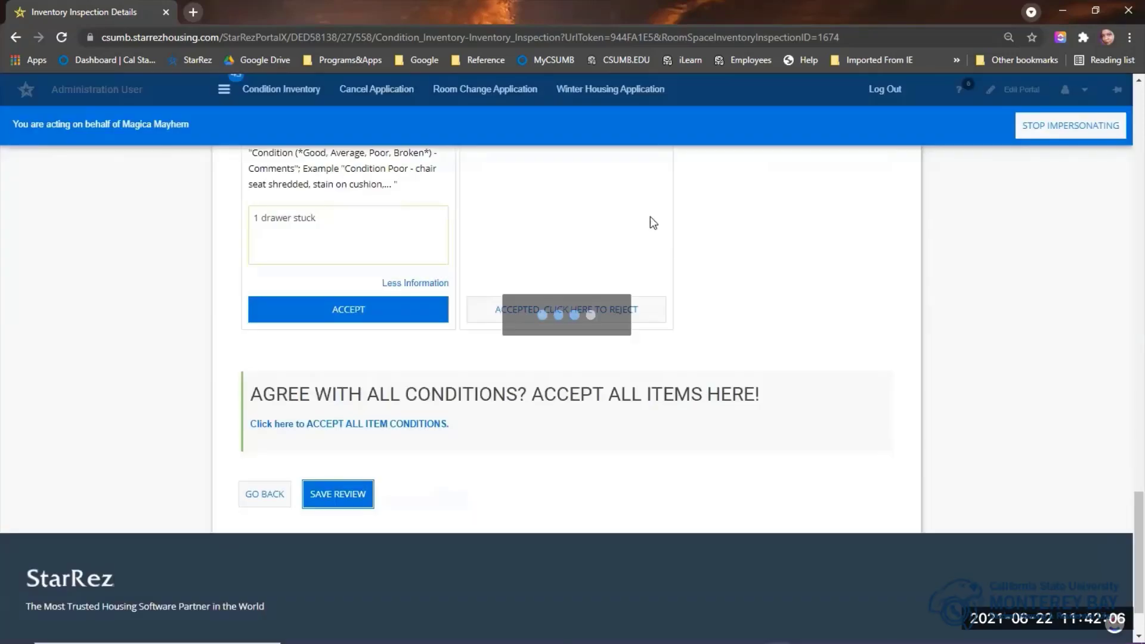